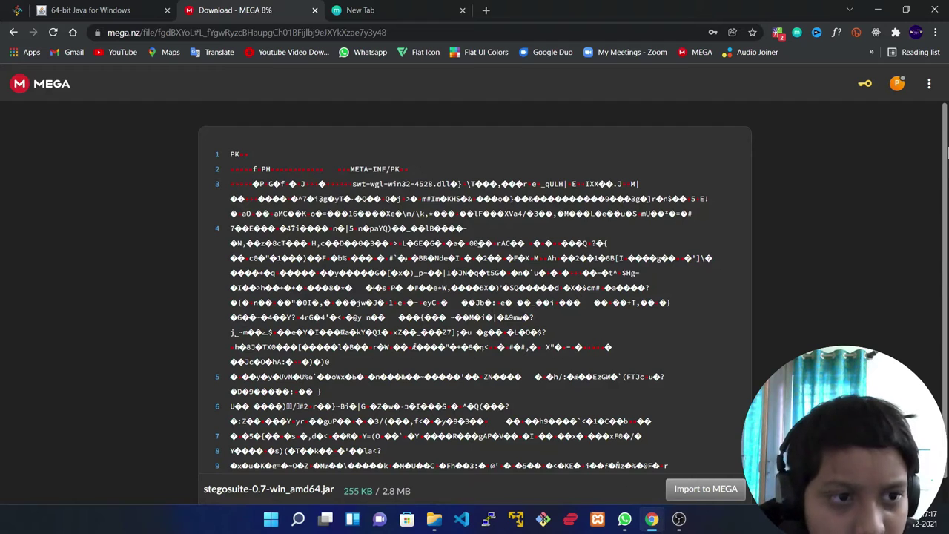
# - Highlight and then clear some preview text while the stegosuite-0.7-win_amd64.jar download finishes in MEGA
pyautogui.moveTo(230, 169); pyautogui.dragTo(637, 273)
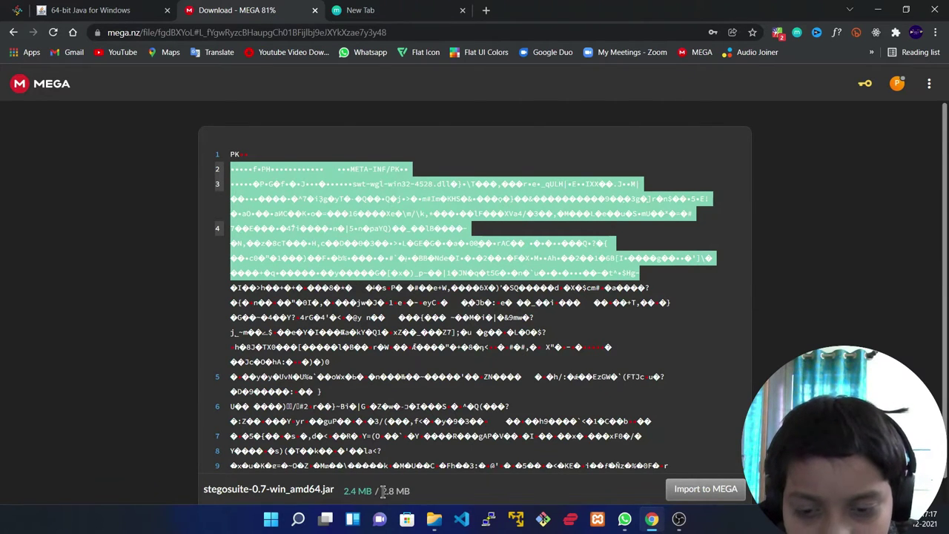
pyautogui.click(382, 493)
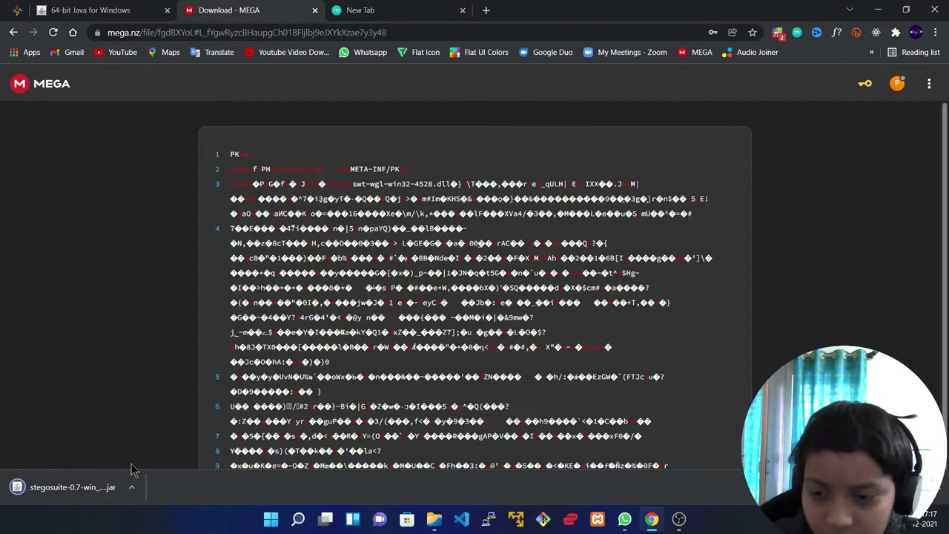
# - Open the Downloads folder in File Explorer and view the 64-bit Java for Windows page in Chrome
pyautogui.click(430, 522)
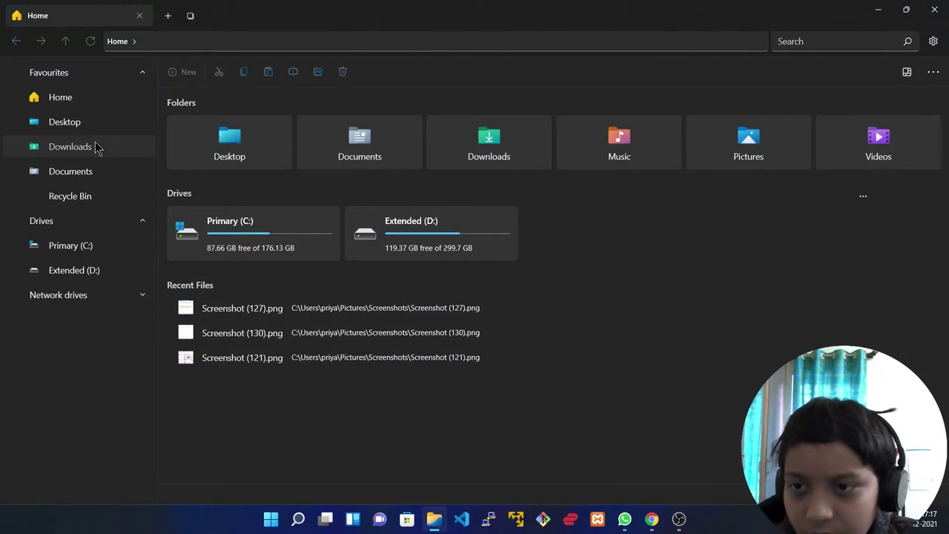
pyautogui.click(96, 147)
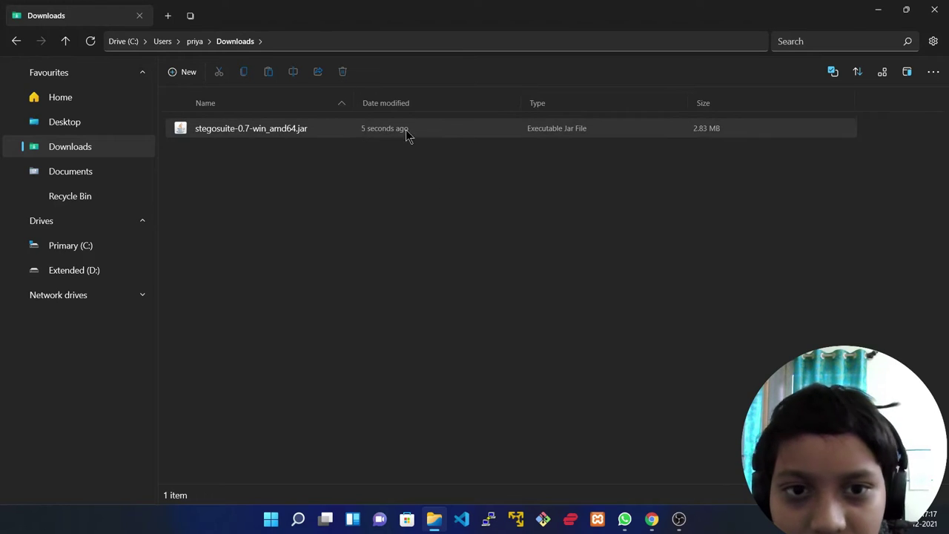
pyautogui.click(651, 520)
pyautogui.click(110, 10)
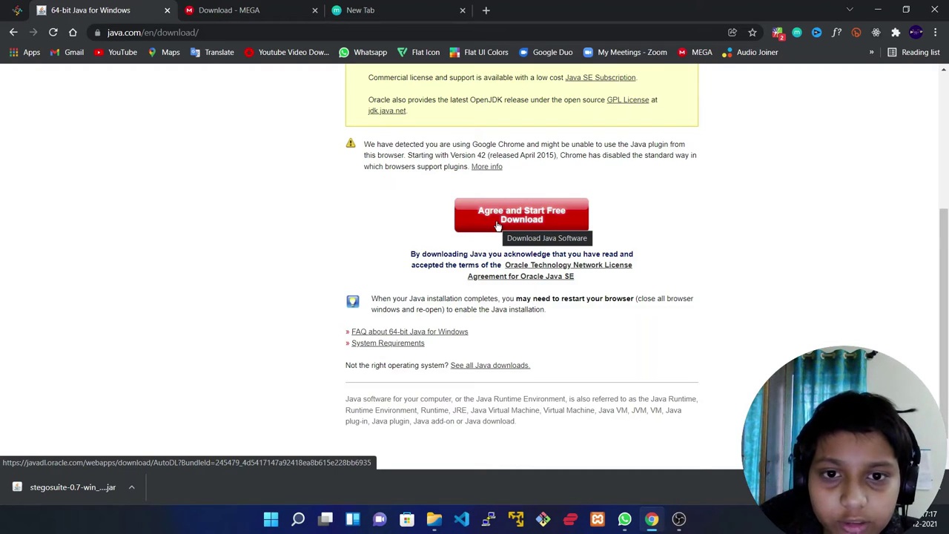
# - Back in the Downloads folder, search the system for java
pyautogui.click(434, 519)
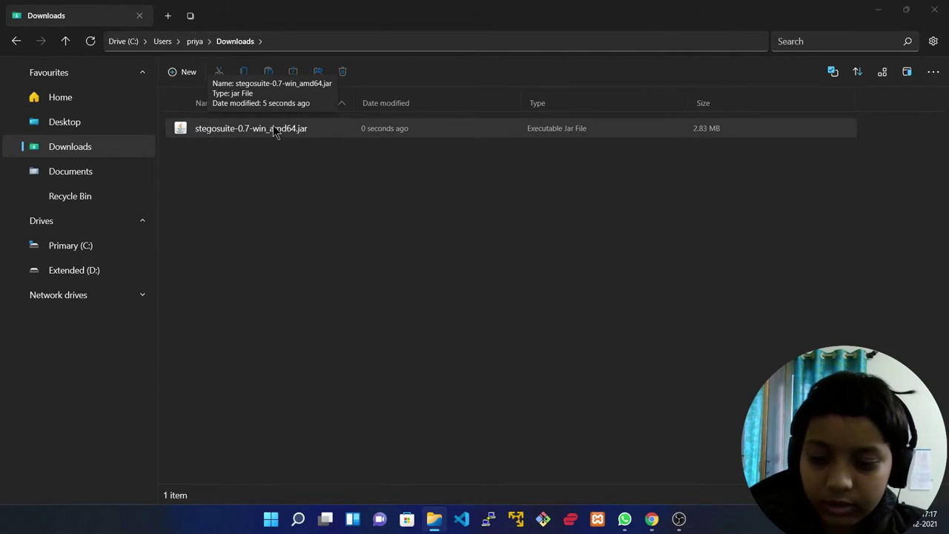
pyautogui.press('super+s')
pyautogui.write('java')
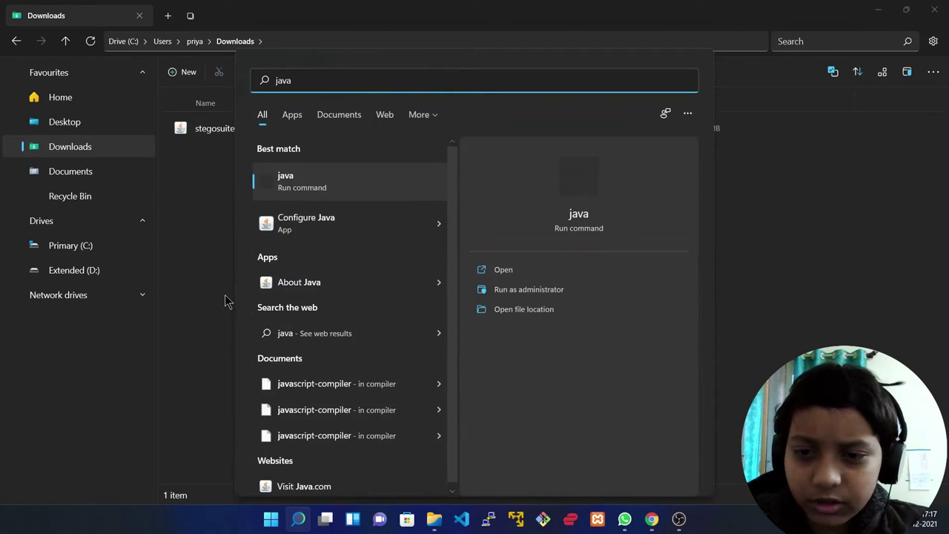
# - Run stegosuite-0.7-win_amd64.jar with Open, then minimize StegoSuite and return to Chrome
pyautogui.click(196, 300)
pyautogui.rightClick(227, 140)
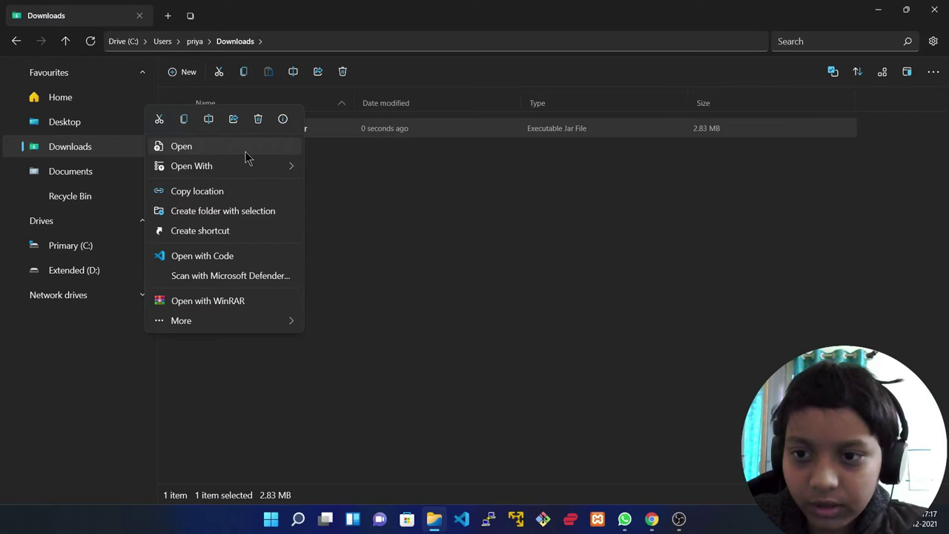
pyautogui.click(243, 152)
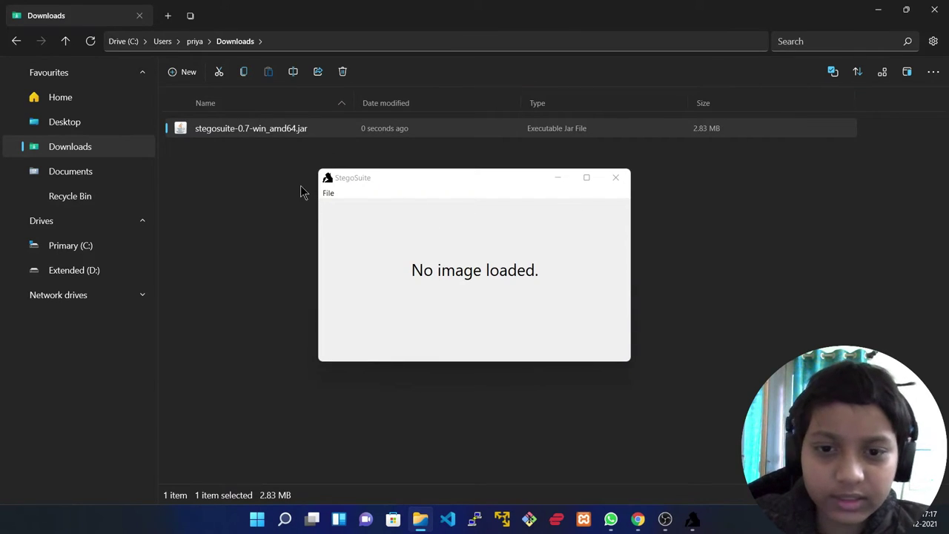
pyautogui.click(557, 177)
pyautogui.click(636, 521)
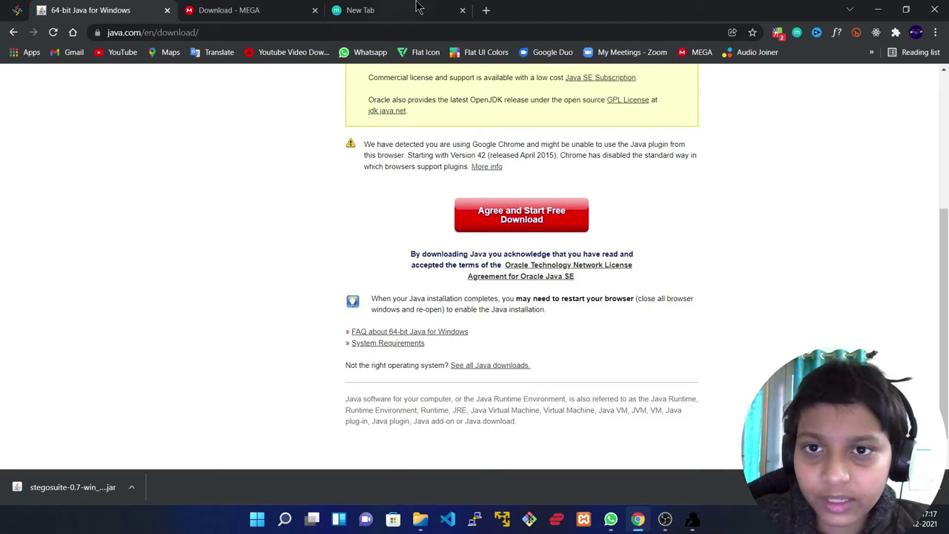
# - Search Google Images for 'mona lisa painting' in a new tab
pyautogui.click(401, 14)
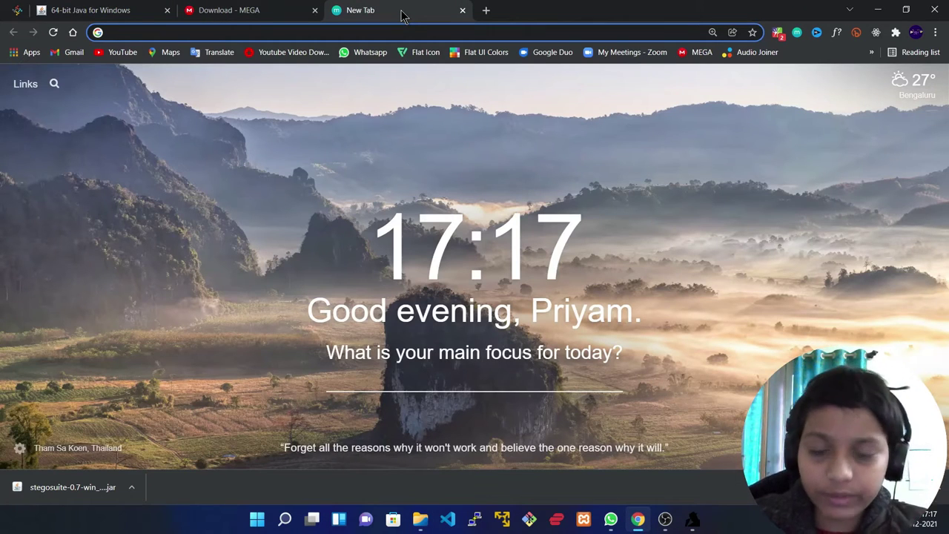
pyautogui.click(937, 488)
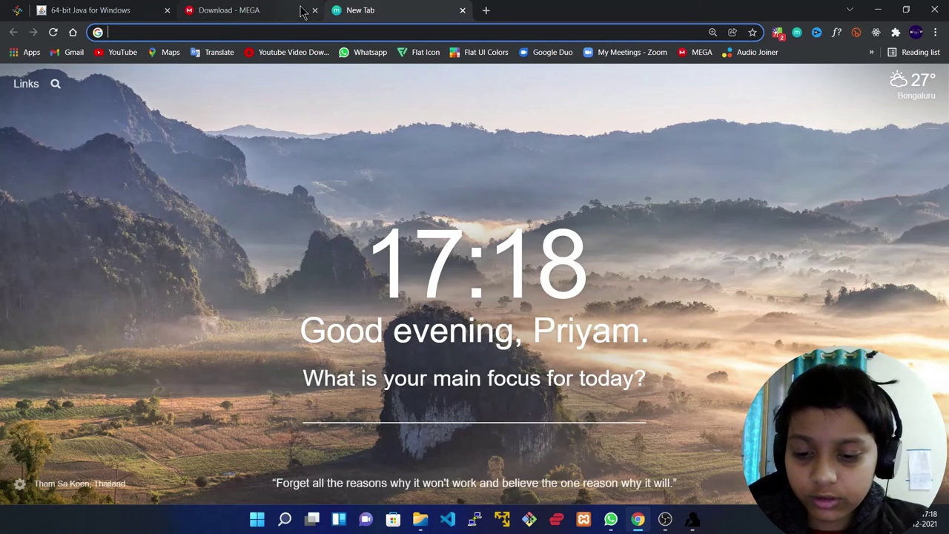
pyautogui.write('mona ')
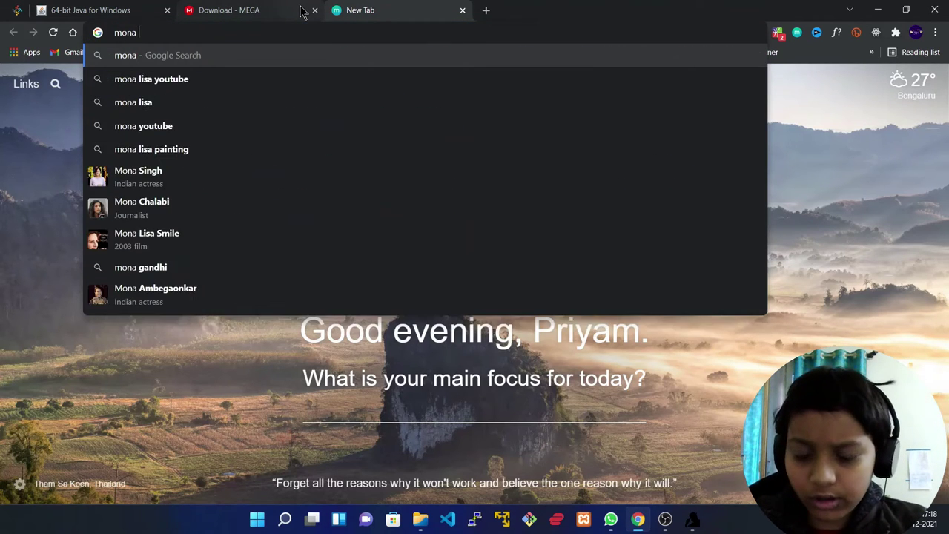
pyautogui.write('lisa')
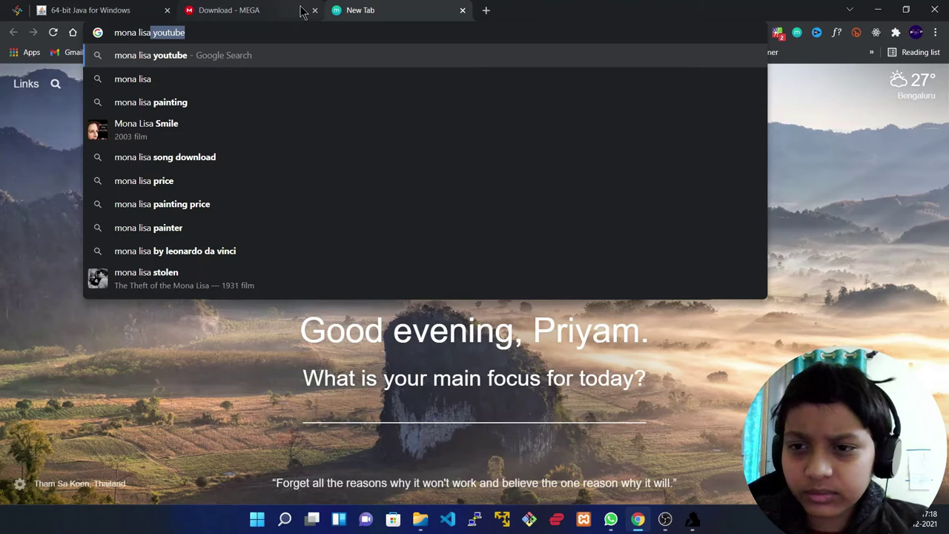
pyautogui.press('Right')
pyautogui.hotkey('ctrl', 'BackSpace')
pyautogui.write('paintin')
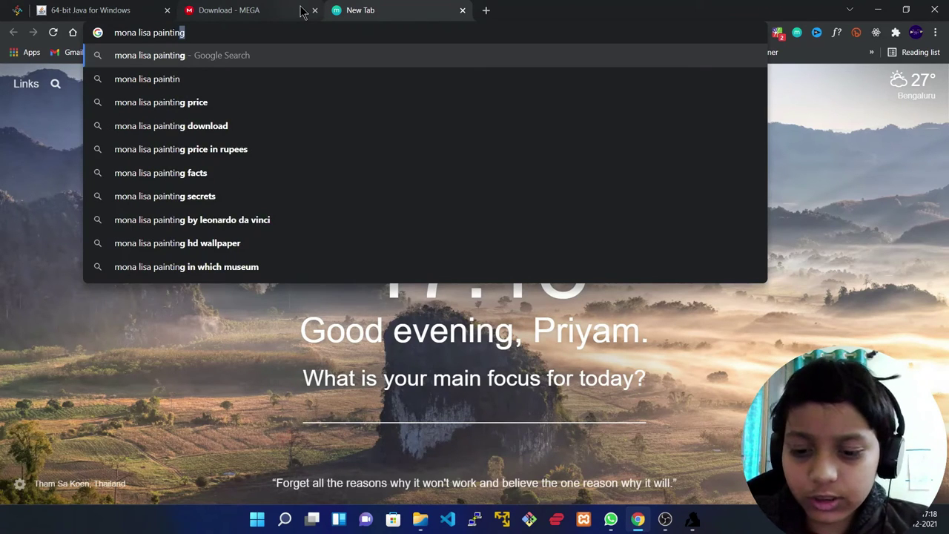
pyautogui.write('g')
pyautogui.press('Return')
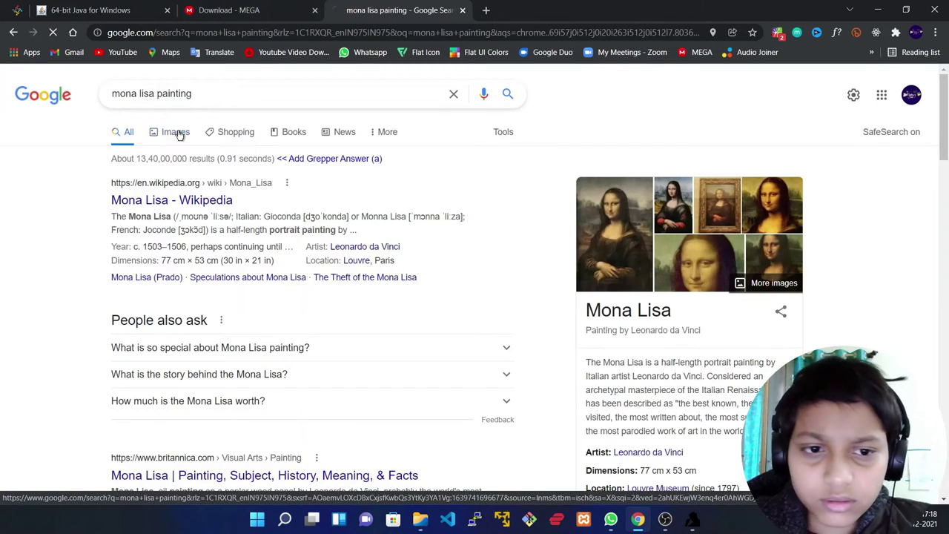
pyautogui.click(176, 133)
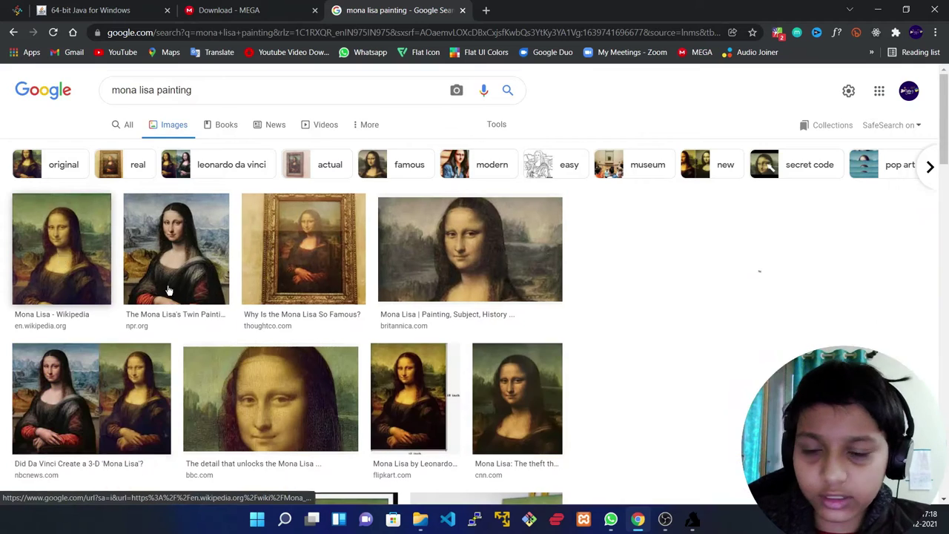
# - Save the Wikipedia Mona Lisa image as a JPEG in Downloads, then bring StegoSuite back
pyautogui.click(169, 289)
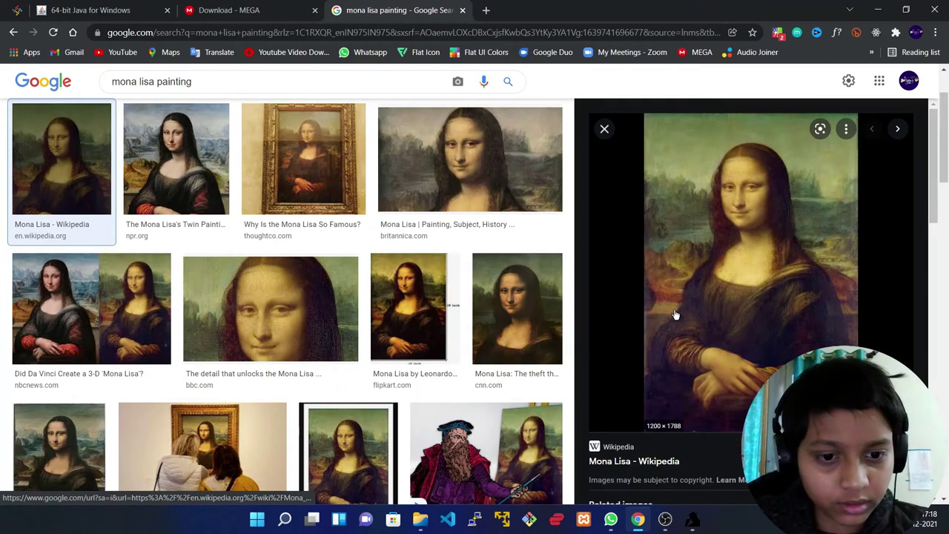
pyautogui.rightClick(718, 223)
pyautogui.click(728, 375)
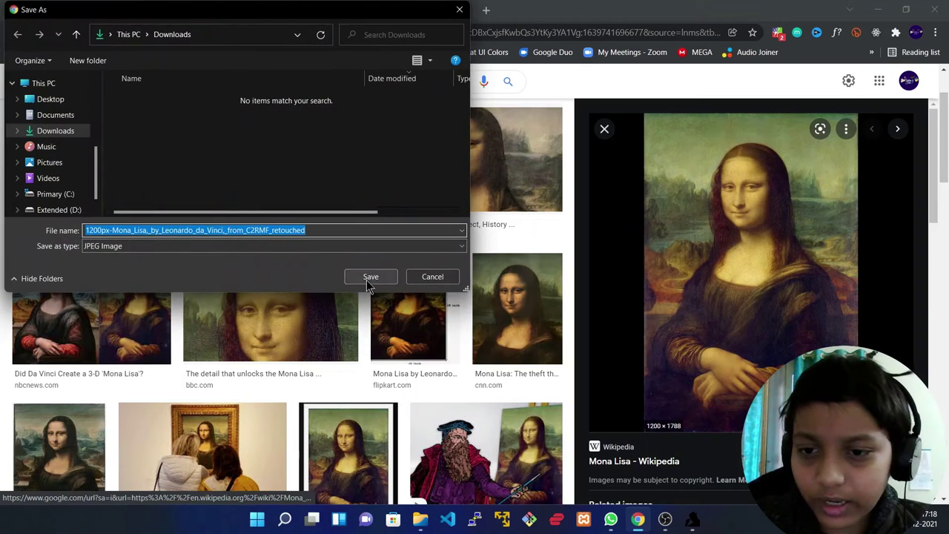
pyautogui.click(366, 279)
pyautogui.click(691, 519)
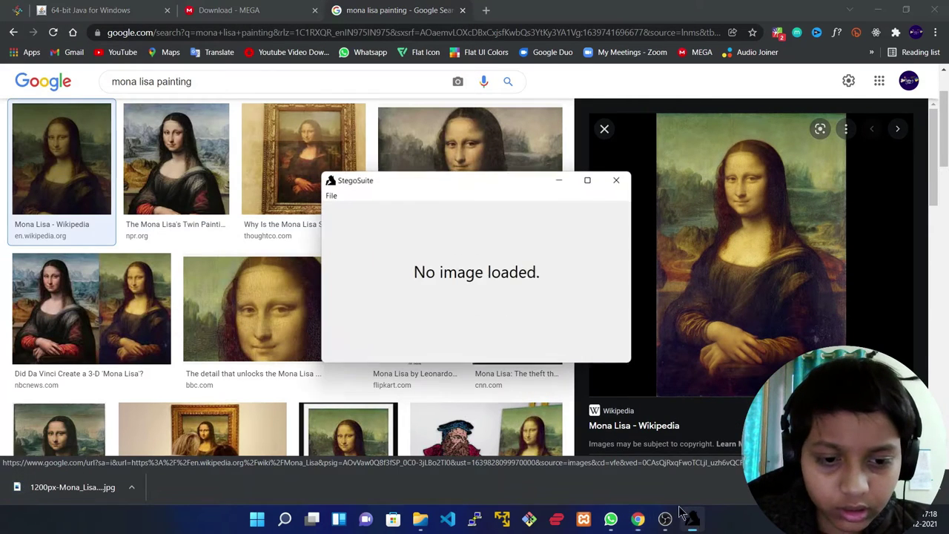
# - Load the downloaded Mona Lisa JPEG into StegoSuite as the cover image
pyautogui.click(328, 192)
pyautogui.click(345, 206)
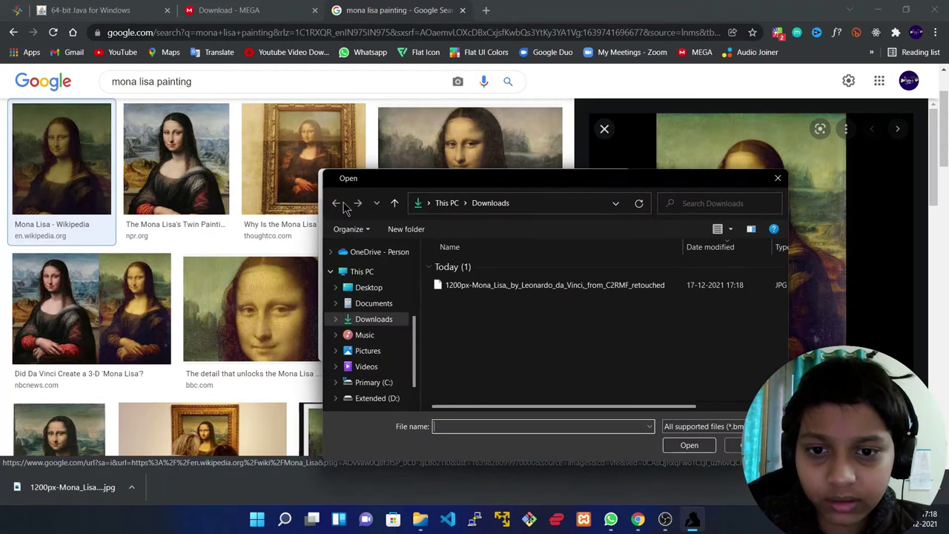
pyautogui.click(455, 290)
pyautogui.click(663, 444)
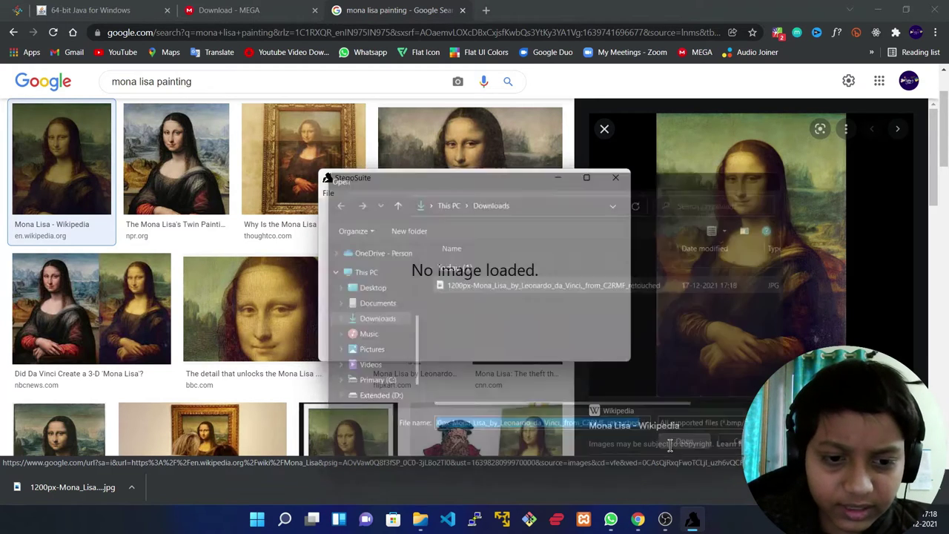
# - Minimize Chrome, File Explorer and WhatsApp so only StegoSuite remains
pyautogui.click(883, 9)
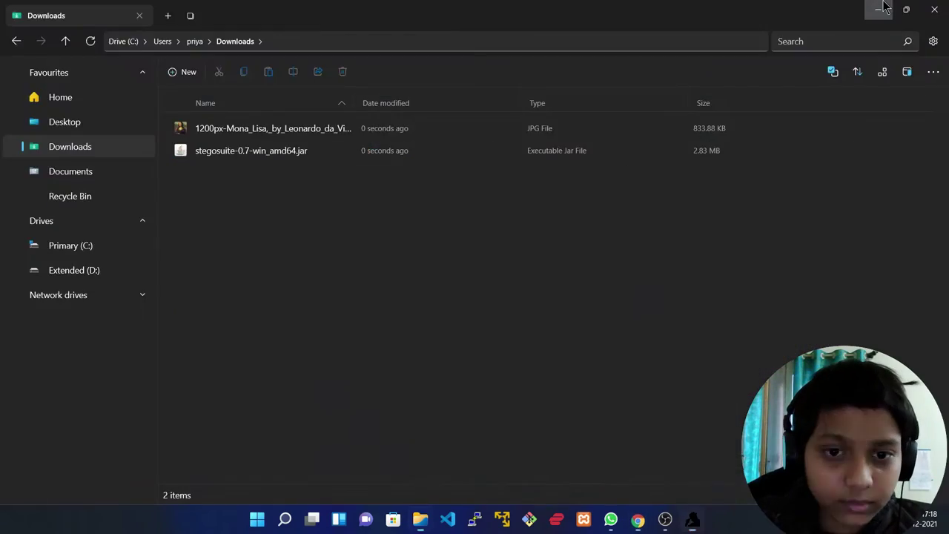
pyautogui.click(880, 7)
pyautogui.click(883, 8)
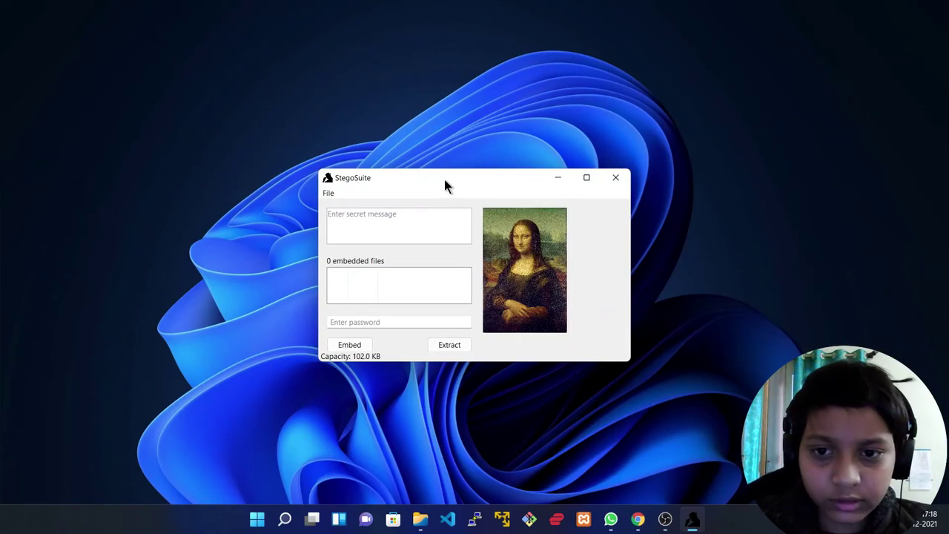
# - Maximize the StegoSuite window and type the secret message into the message field
pyautogui.moveTo(445, 185); pyautogui.dragTo(406, 162)
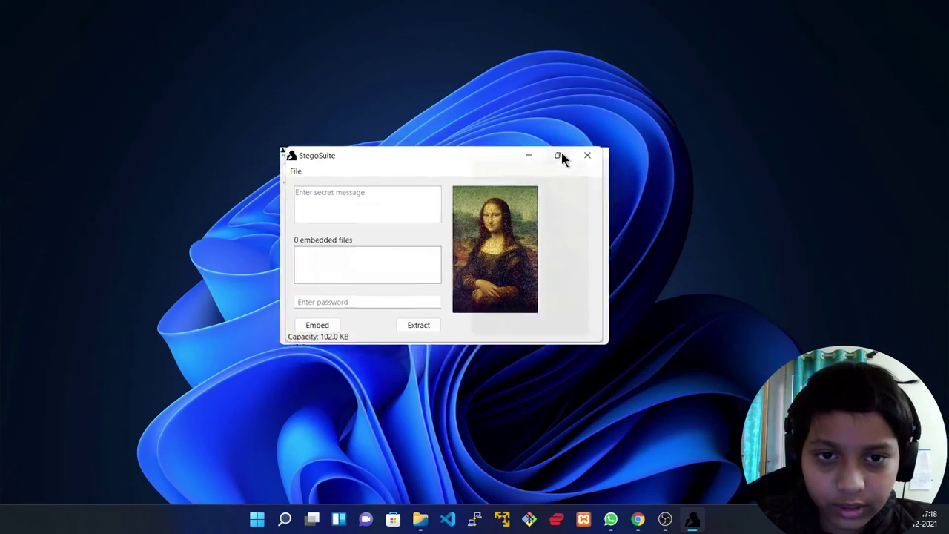
pyautogui.click(558, 156)
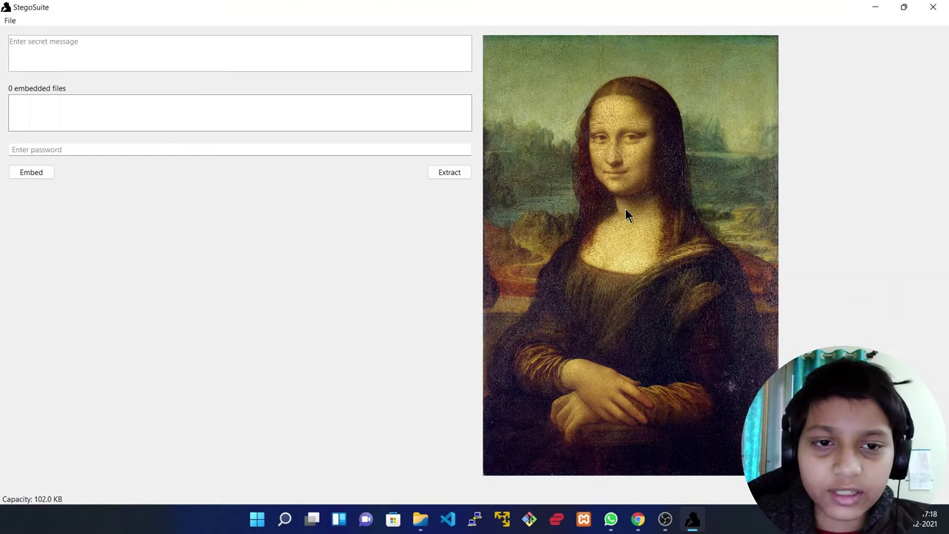
pyautogui.click(55, 45)
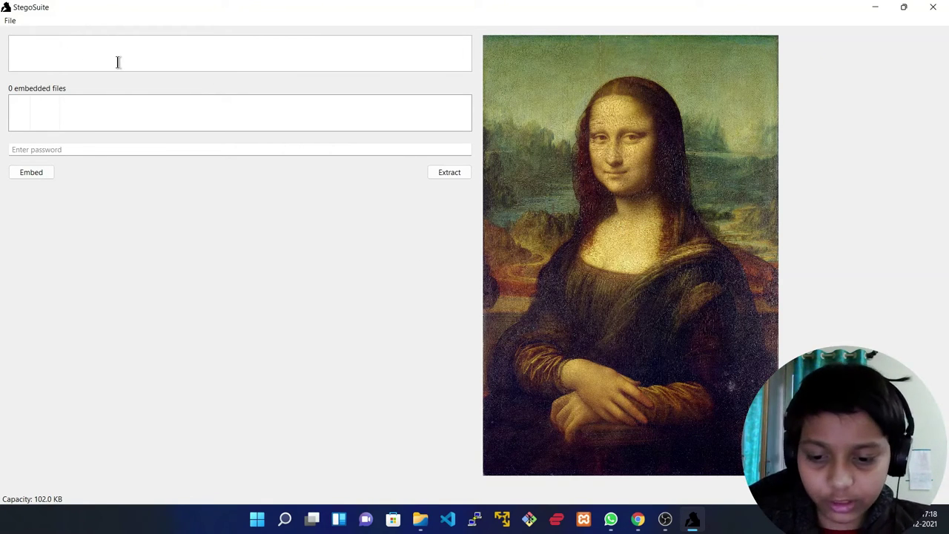
pyautogui.write('H')
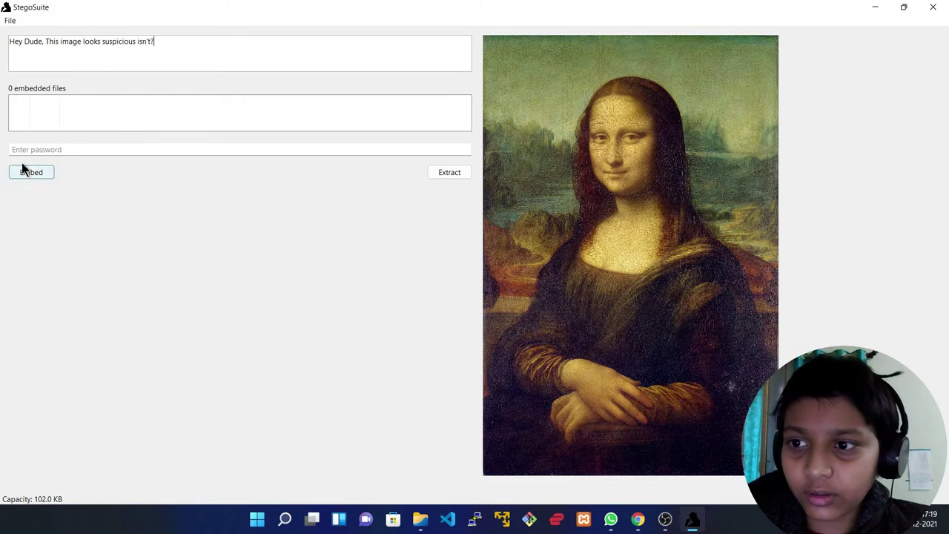
# - Enter the password, embed the message into an _embed copy, and open Downloads in File Explorer
pyautogui.click(62, 152)
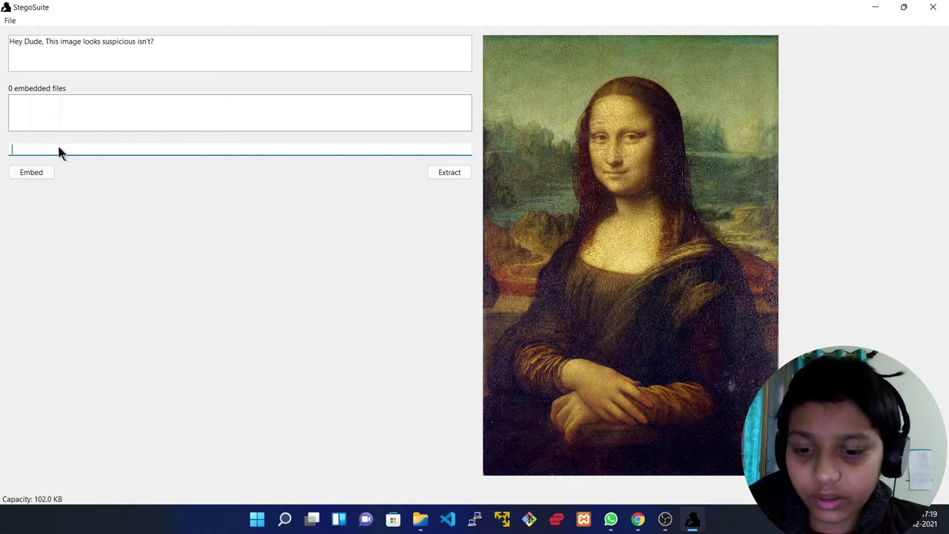
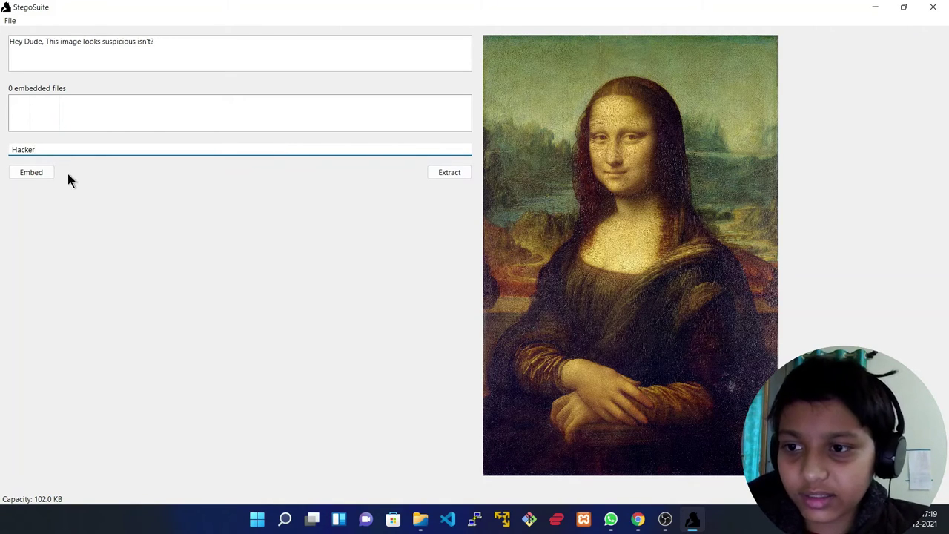
pyautogui.click(27, 171)
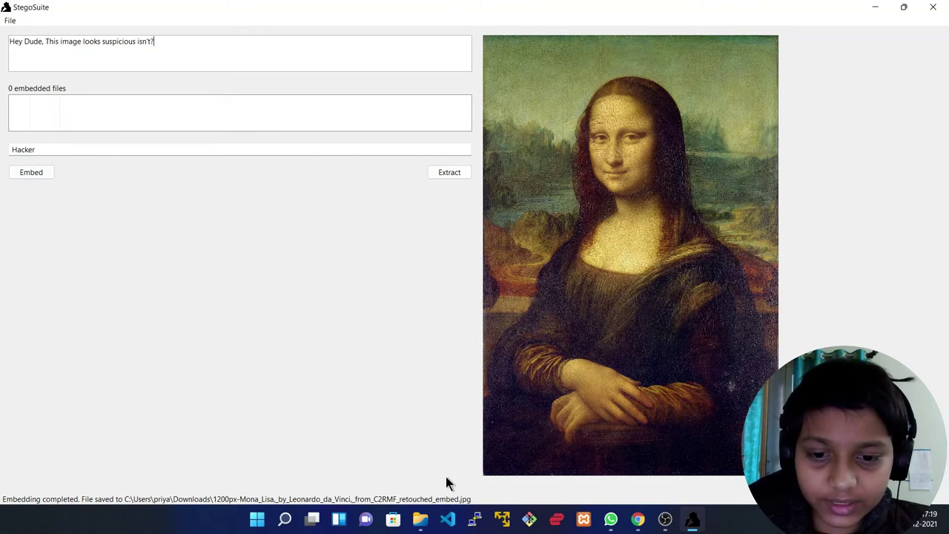
pyautogui.click(419, 519)
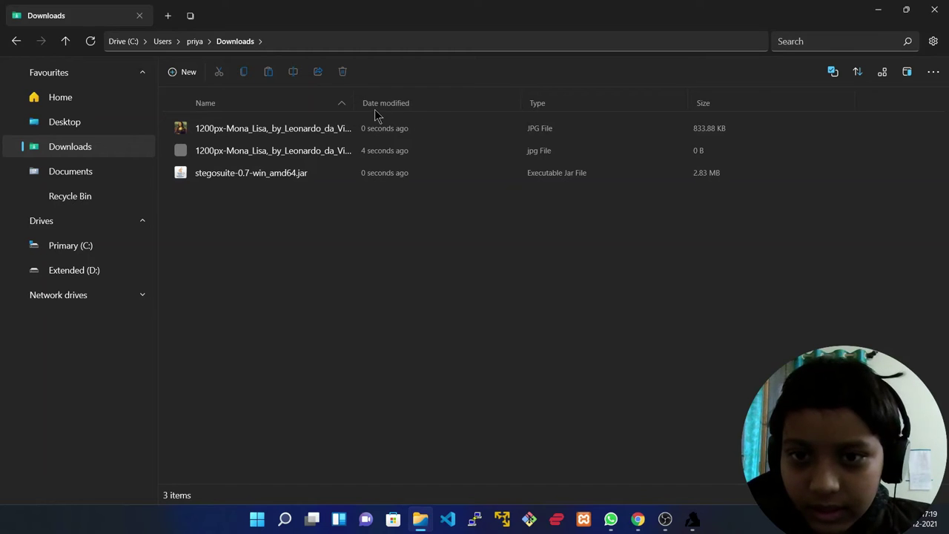
# - Widen the Downloads Name column to show full file names, then go back to StegoSuite
pyautogui.moveTo(354, 102); pyautogui.dragTo(690, 91)
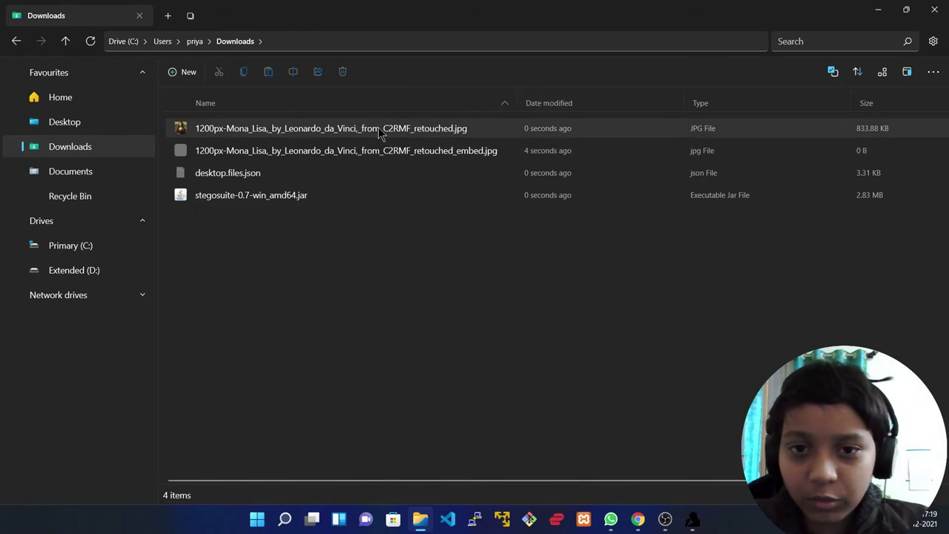
pyautogui.click(692, 520)
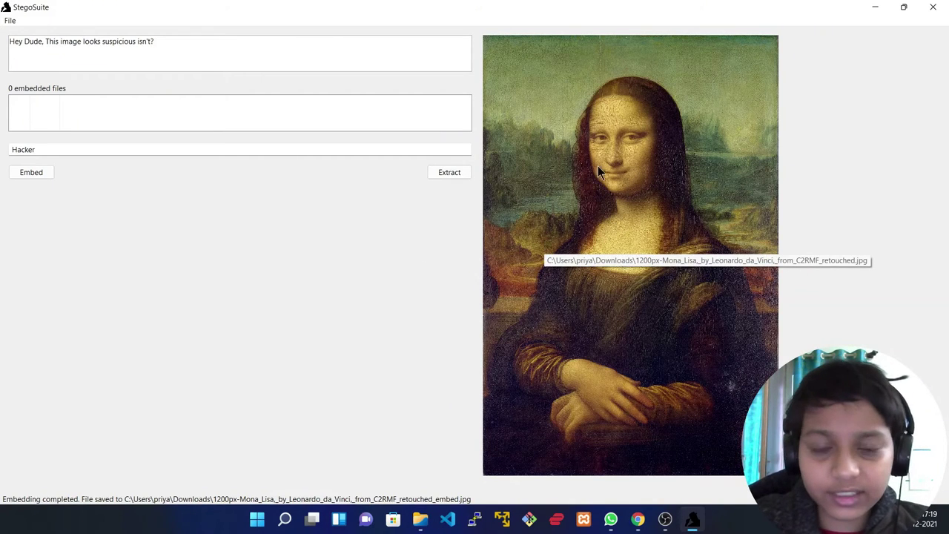
# - Open the _embed Mona Lisa JPEG from Downloads, widening the chooser's Name column to find it
pyautogui.click(4, 20)
pyautogui.click(28, 39)
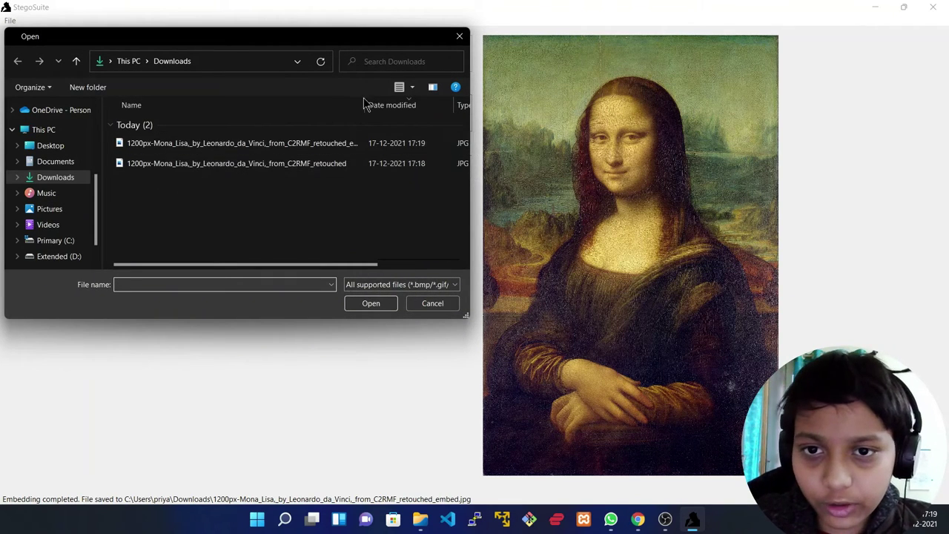
pyautogui.moveTo(364, 104); pyautogui.dragTo(414, 103)
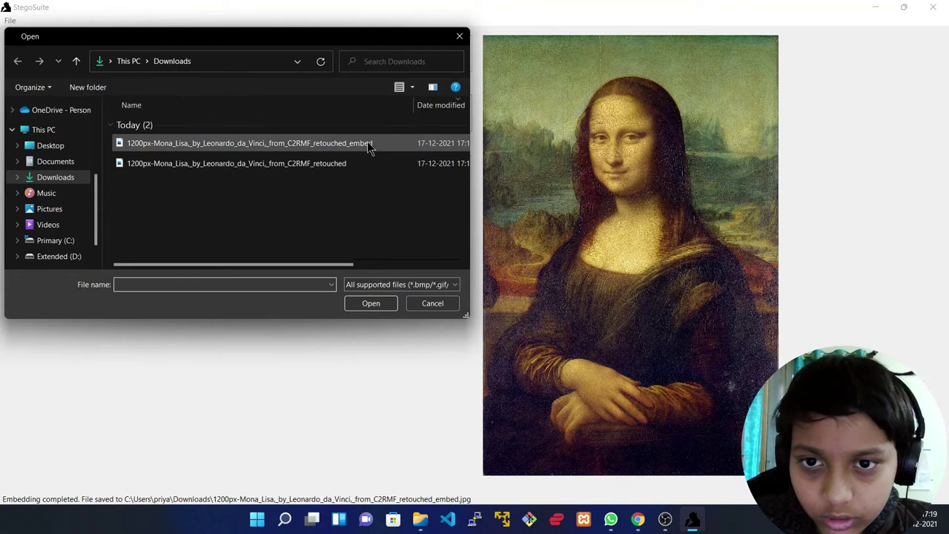
pyautogui.click(344, 141)
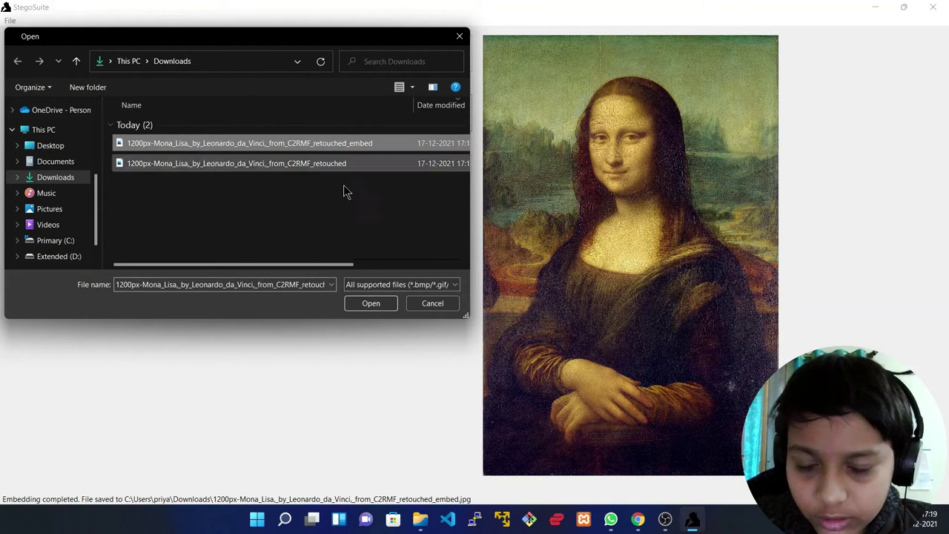
pyautogui.click(366, 303)
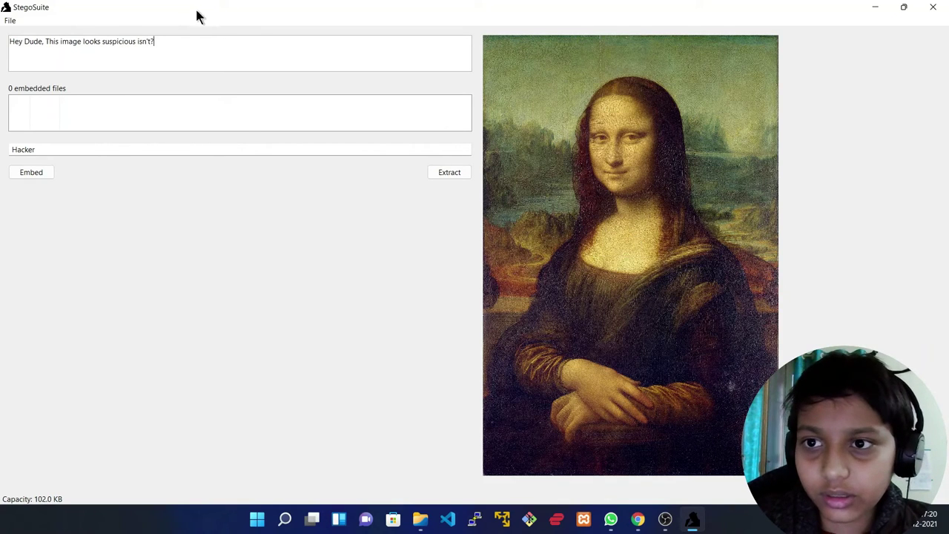
# - Embed once more, then clear the message and extract 'Hey Dude, This image looks suspicious isn't?' back
pyautogui.click(37, 175)
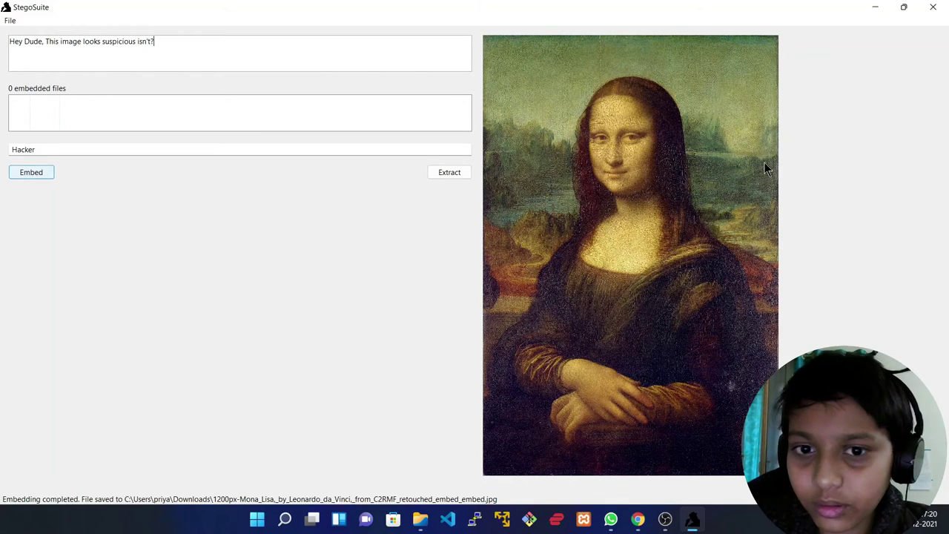
pyautogui.click(445, 175)
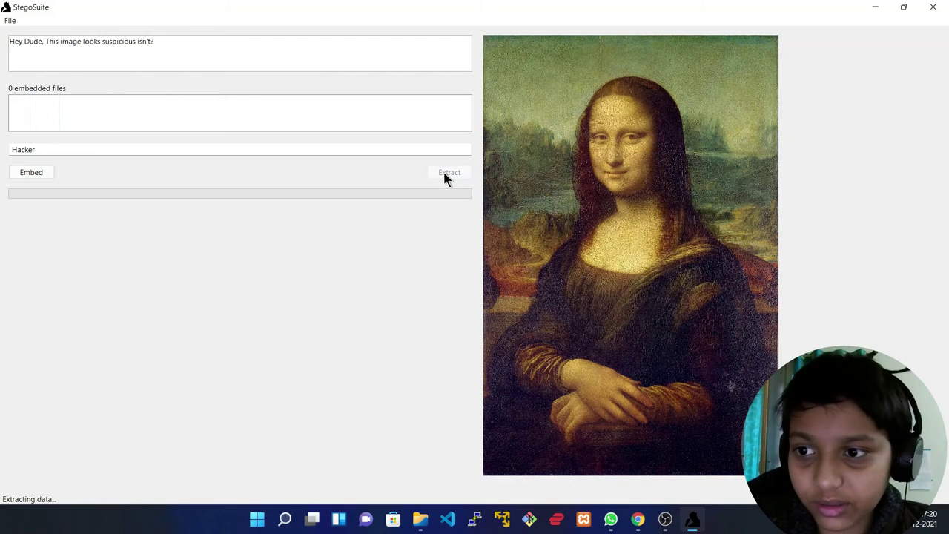
pyautogui.moveTo(171, 47); pyautogui.dragTo(3, 54)
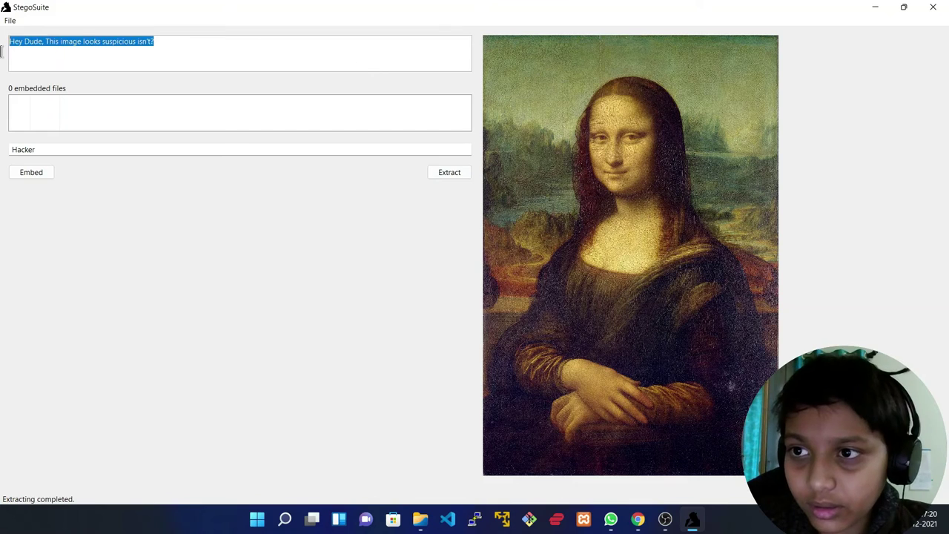
pyautogui.press('BackSpace')
pyautogui.click(433, 175)
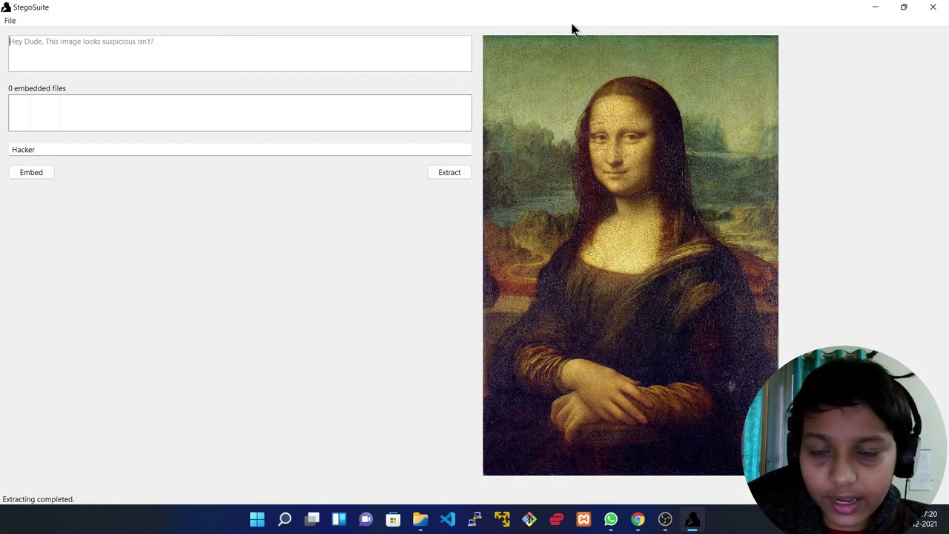
# - Open the original retouched Mona Lisa, run Extract on it twice, and close StegoSuite
pyautogui.click(9, 21)
pyautogui.click(26, 37)
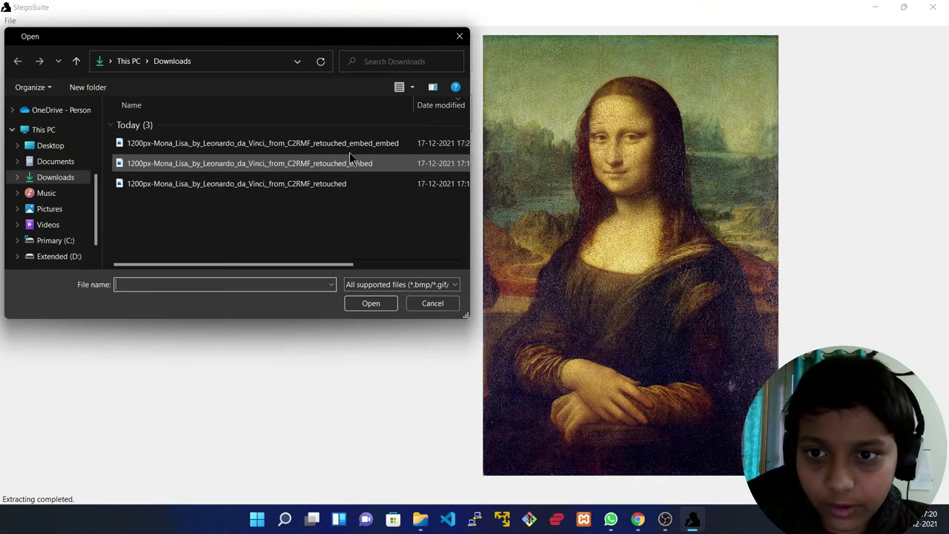
pyautogui.click(317, 183)
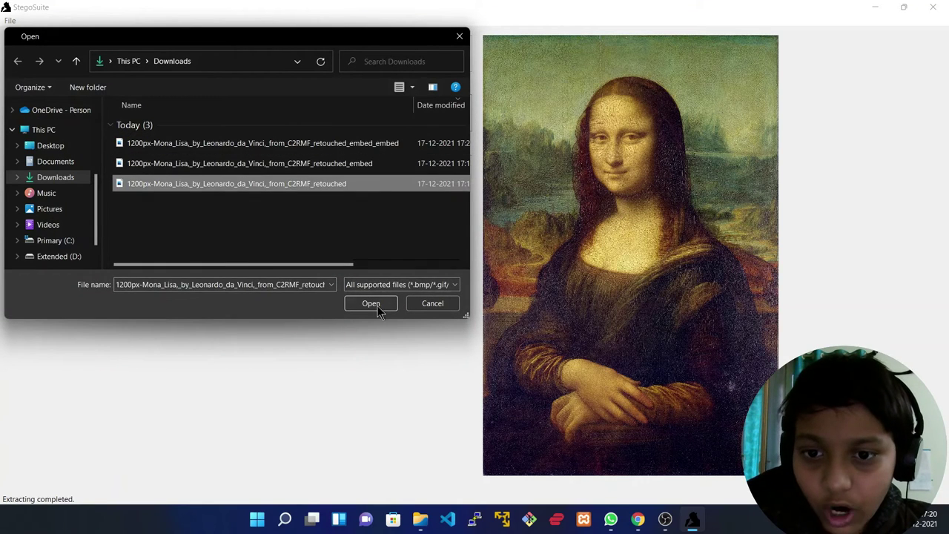
pyautogui.click(370, 303)
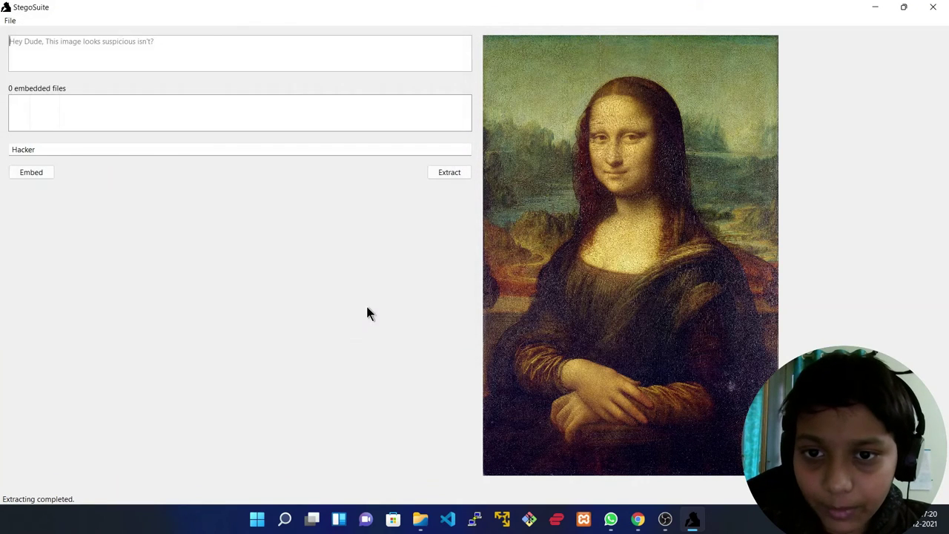
pyautogui.click(436, 170)
pyautogui.click(439, 172)
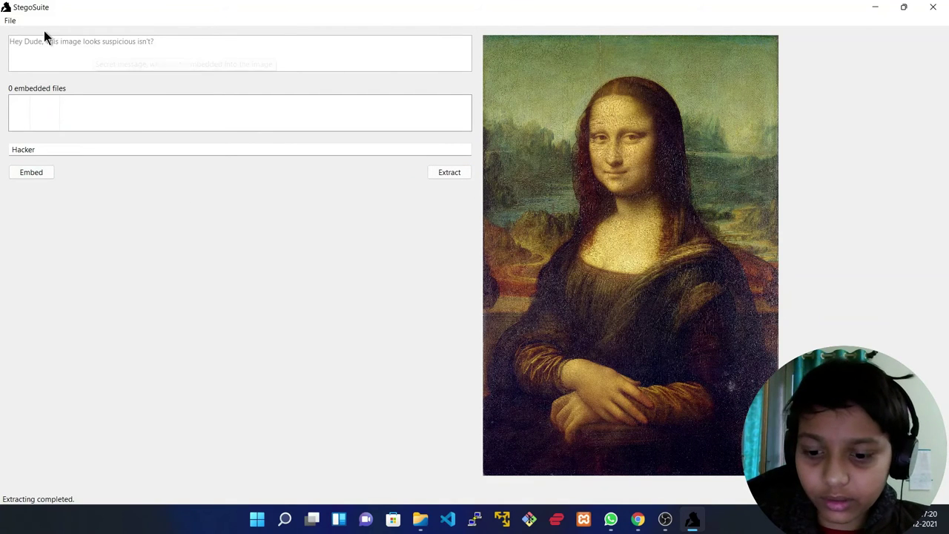
pyautogui.click(932, 6)
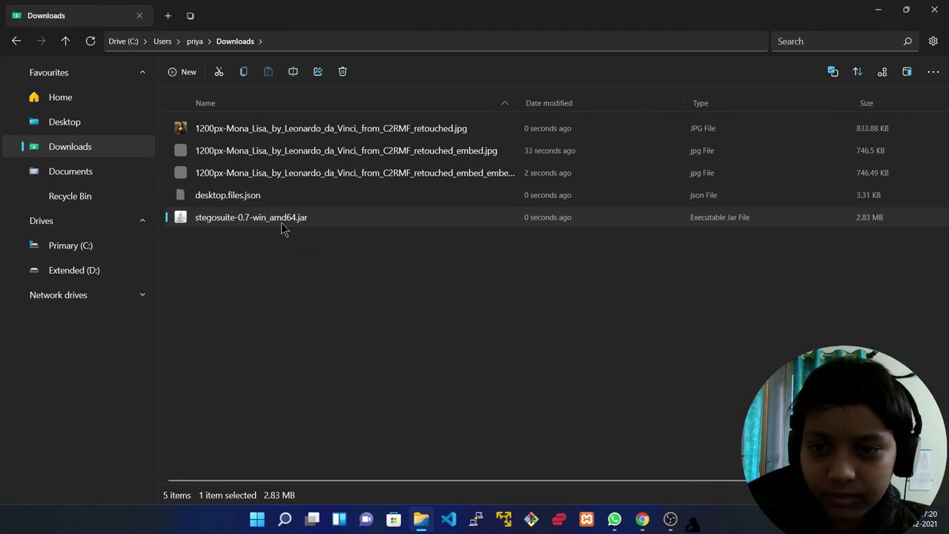
# - Load the original retouched Mona Lisa JPEG in the relaunched StegoSuite
pyautogui.click(328, 194)
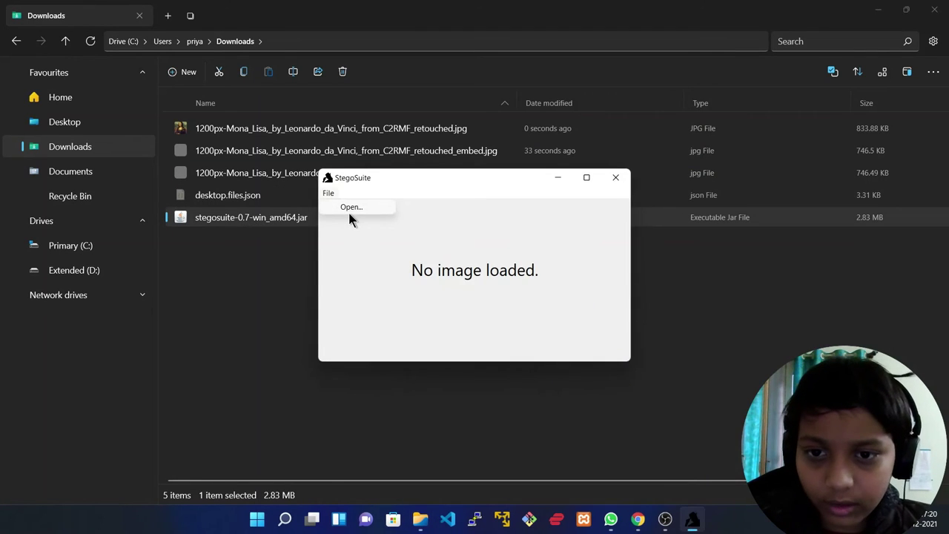
pyautogui.click(349, 208)
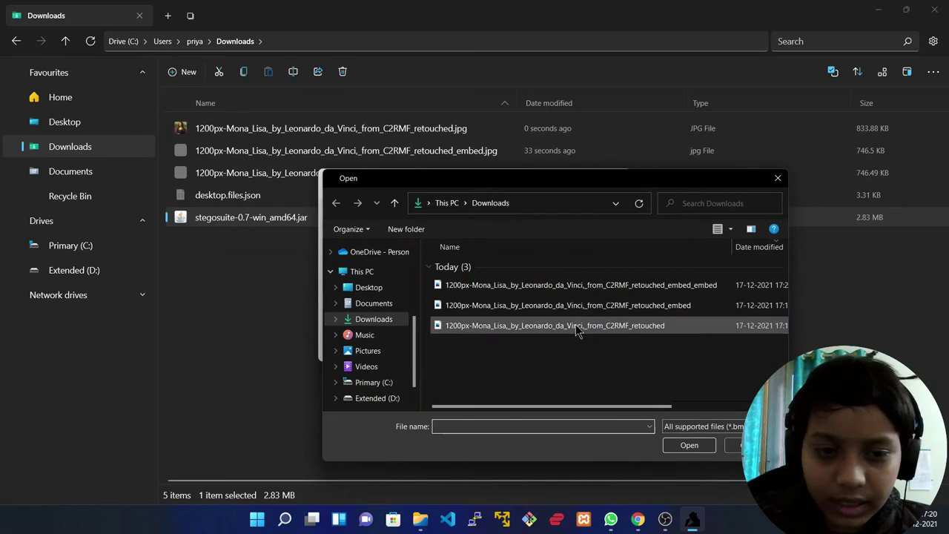
pyautogui.click(577, 329)
pyautogui.click(689, 444)
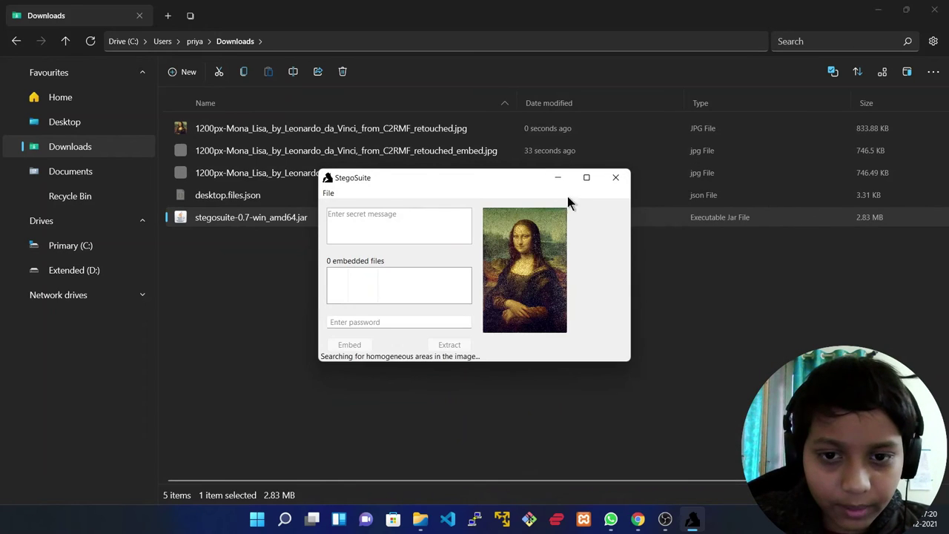
# - Extract from the image, finding no message, then close StegoSuite and show the desktop
pyautogui.click(434, 345)
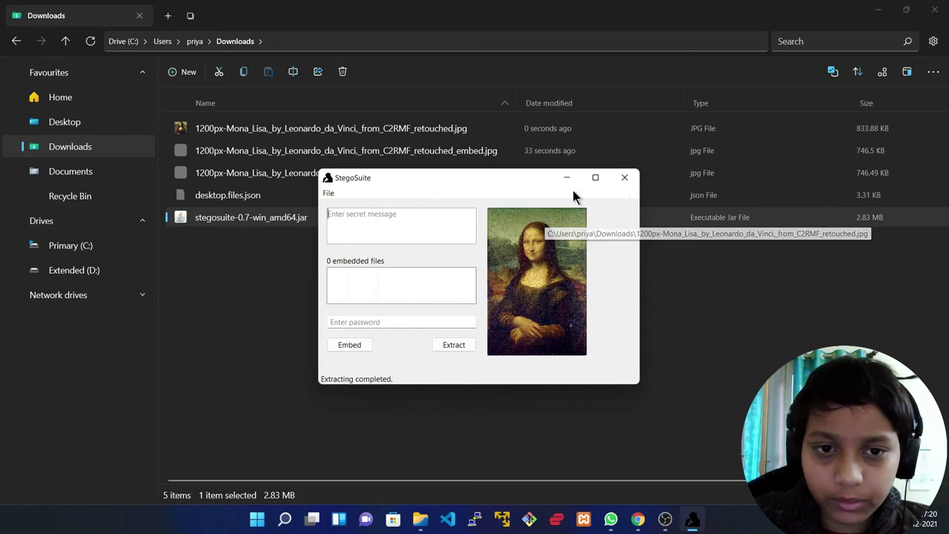
pyautogui.click(624, 177)
pyautogui.press('super+d')
pyautogui.press('super+n')
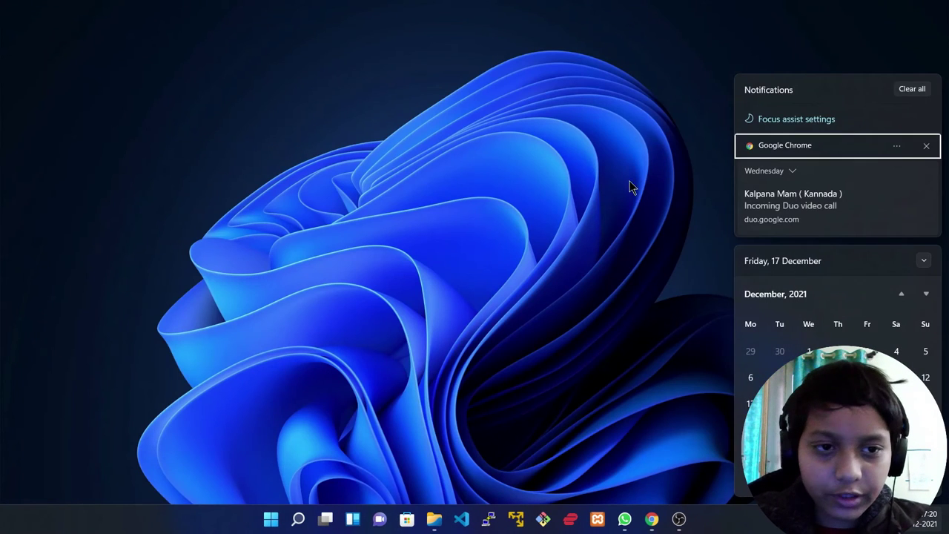
# - Close the notifications panel and bring the OBS Studio recording window to the front
pyautogui.press('Escape')
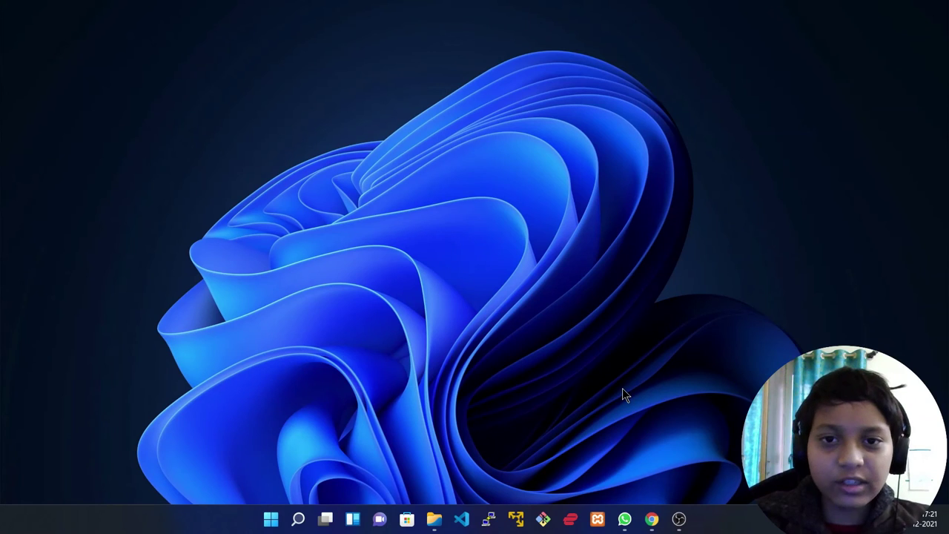
pyautogui.click(679, 518)
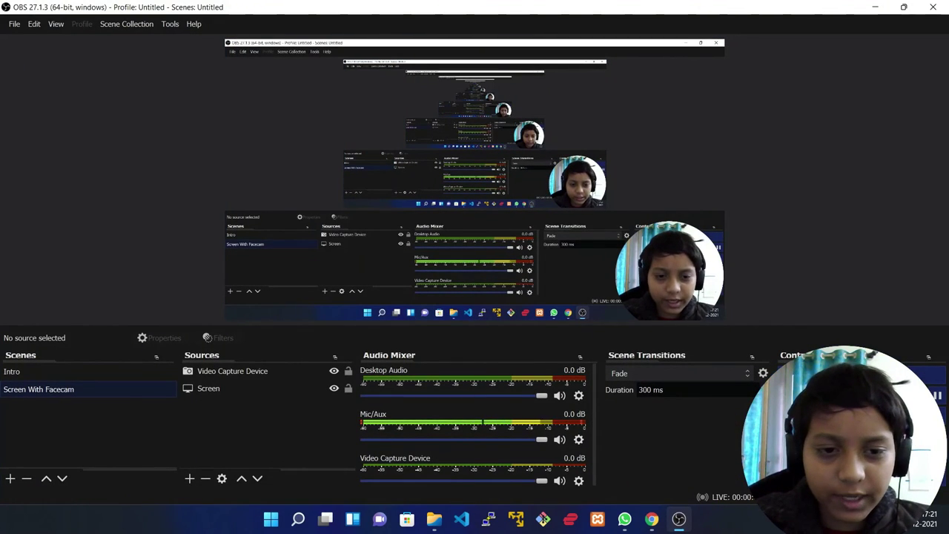